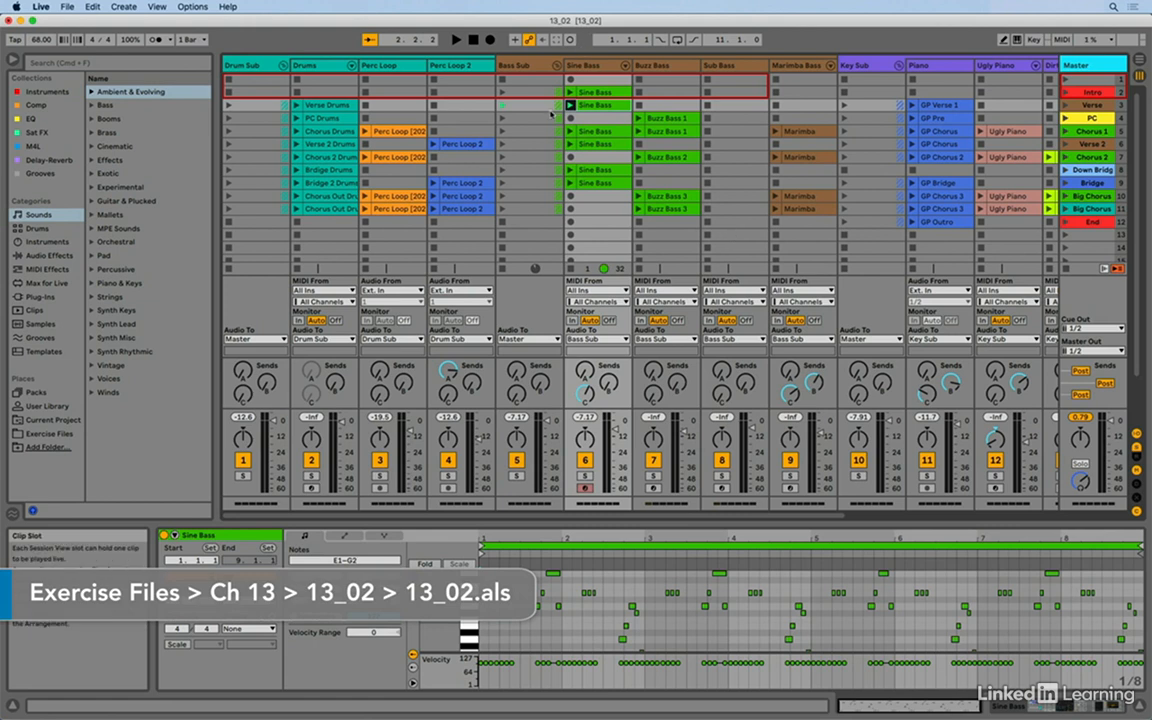
- View the arrangement briefly, return to the Session View and stop all playing clips
key(Tab)
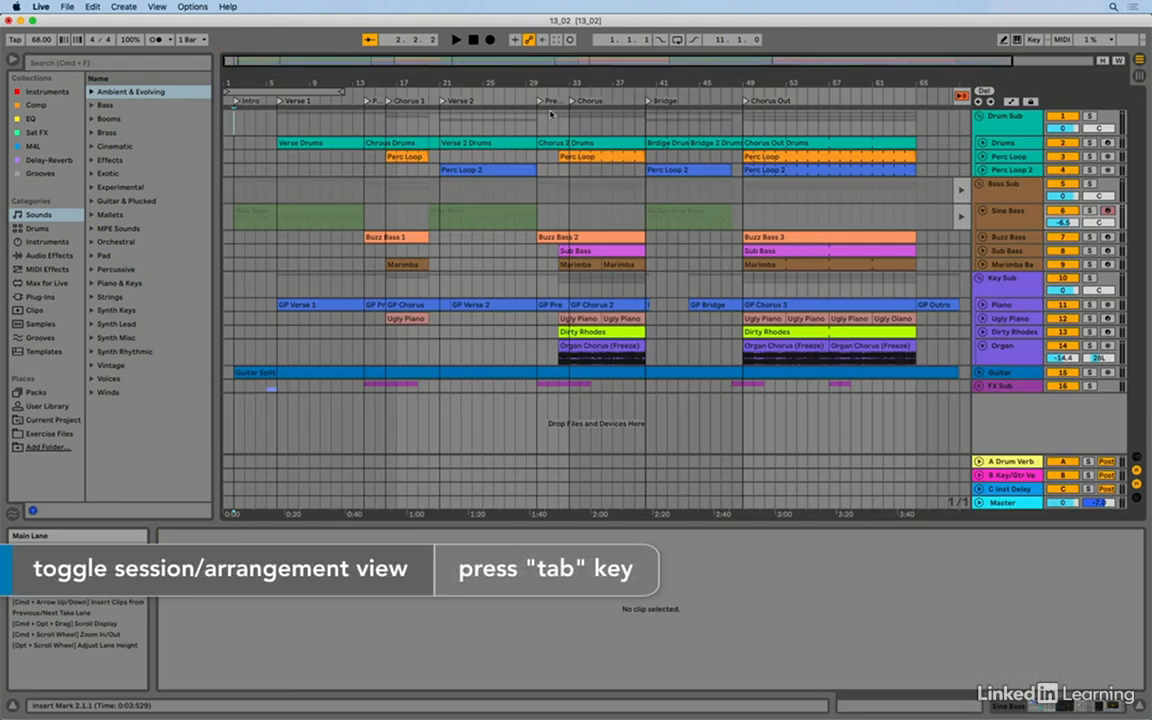
key(Tab)
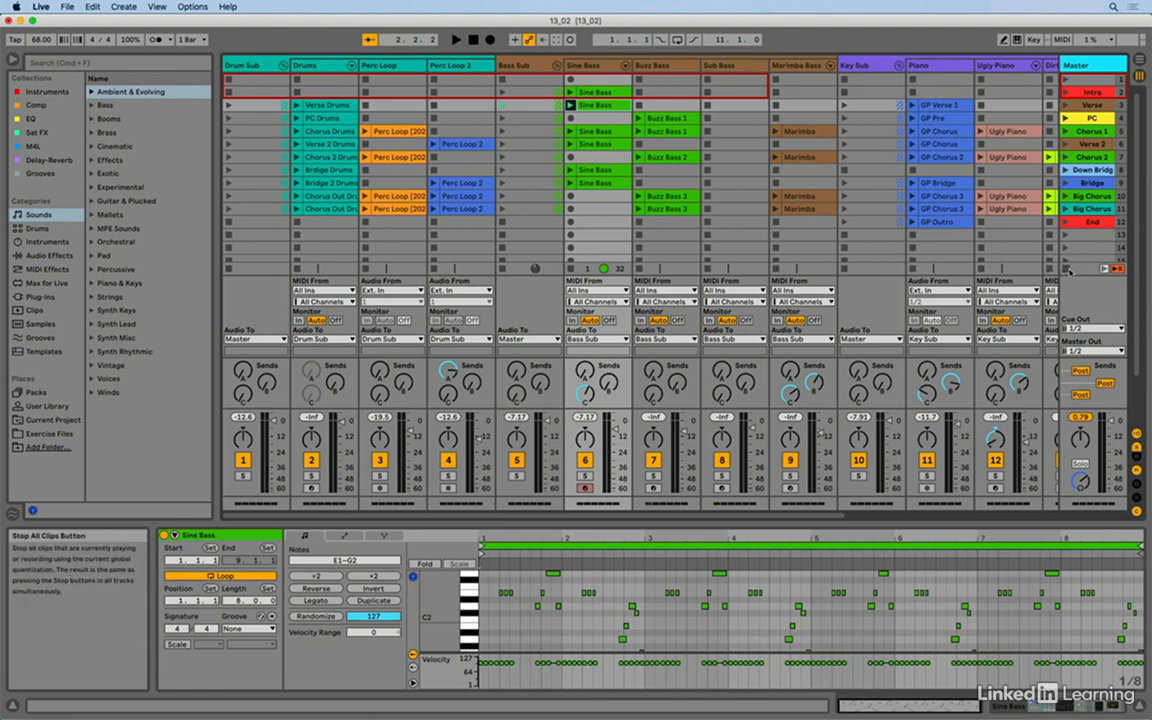
click(1067, 270)
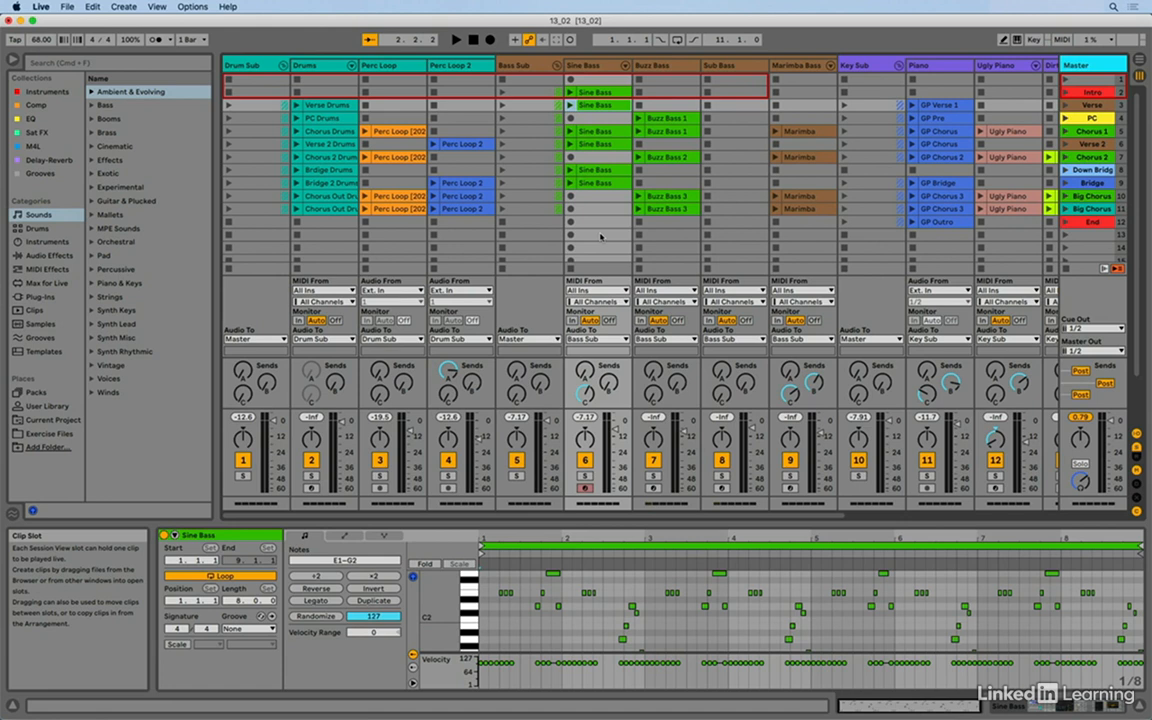
- Export the Sine Bass clip in the Verse scene as a MIDI file named Sine Bass Verse on the Desktop
right_click(590, 107)
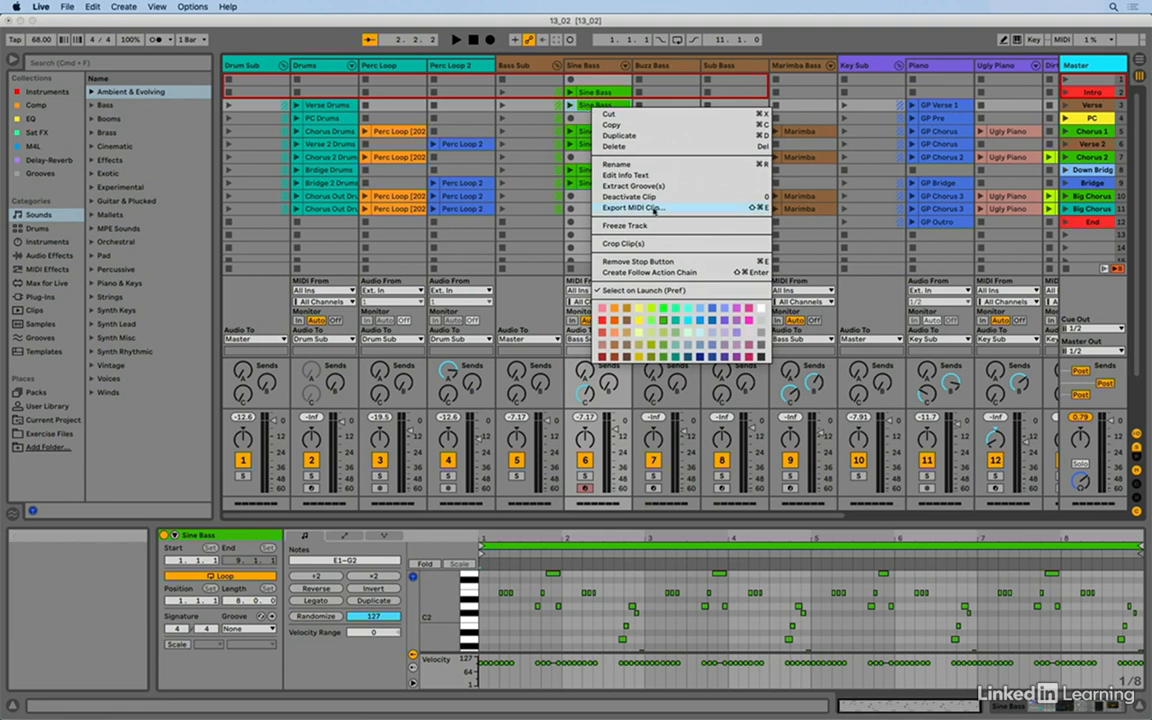
click(634, 208)
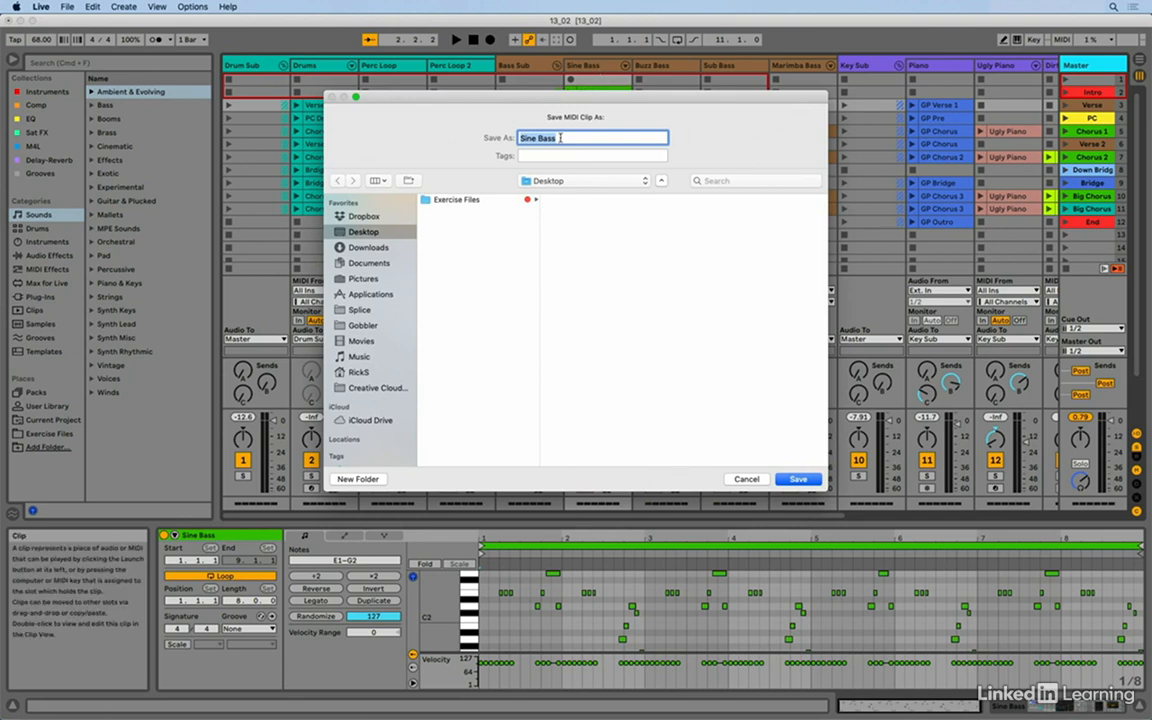
click(572, 139)
text(Verse)
click(799, 479)
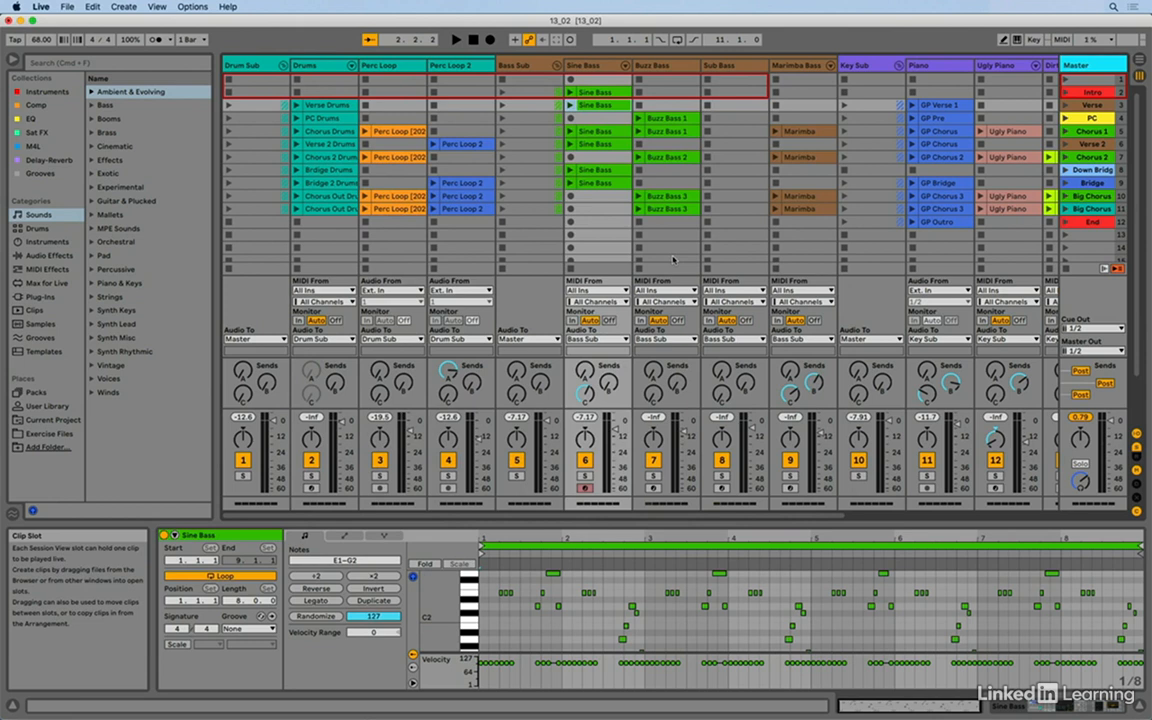
- Switch to Finder and bring Sine Bass Verse.mid from the Desktop into the Sine Bass track's empty slot in the PC scene
key(super+Tab)
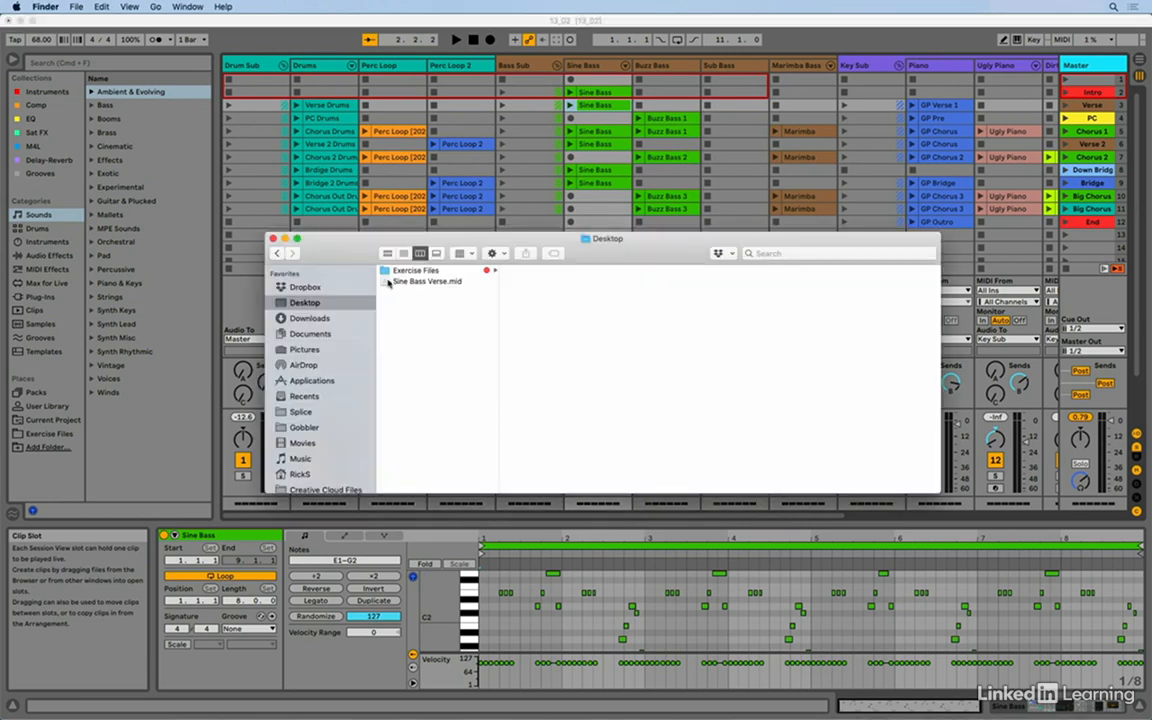
drag(666, 254, 777, 267)
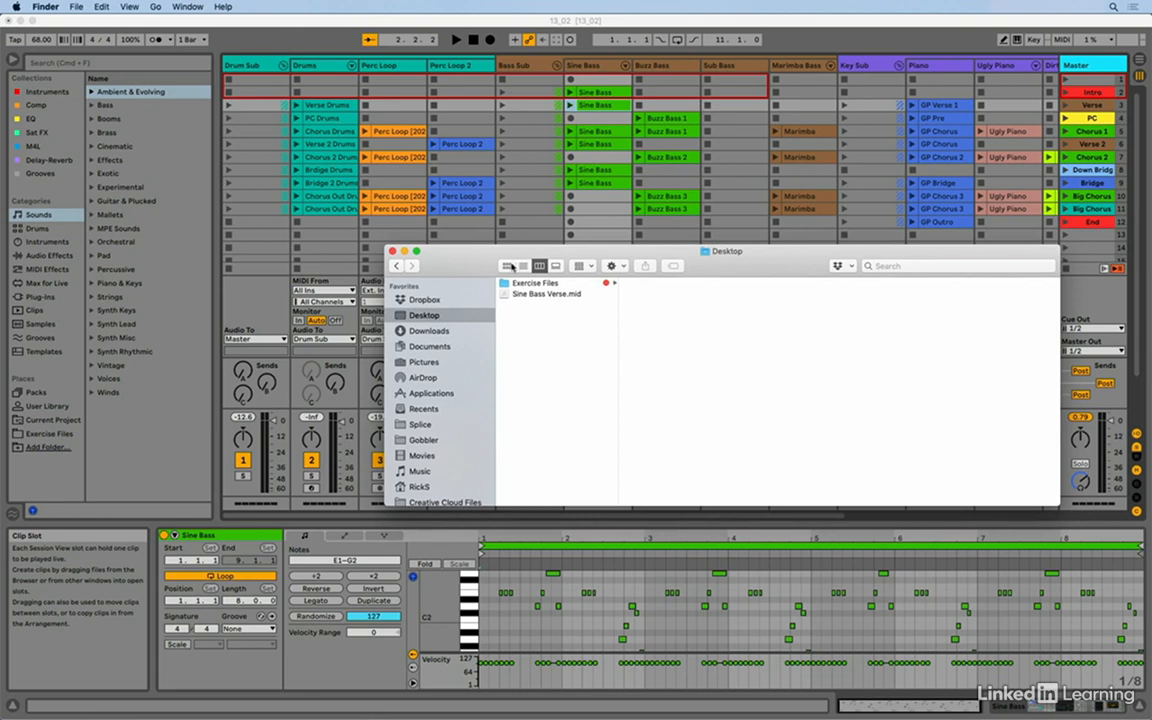
click(507, 296)
drag(507, 297, 571, 118)
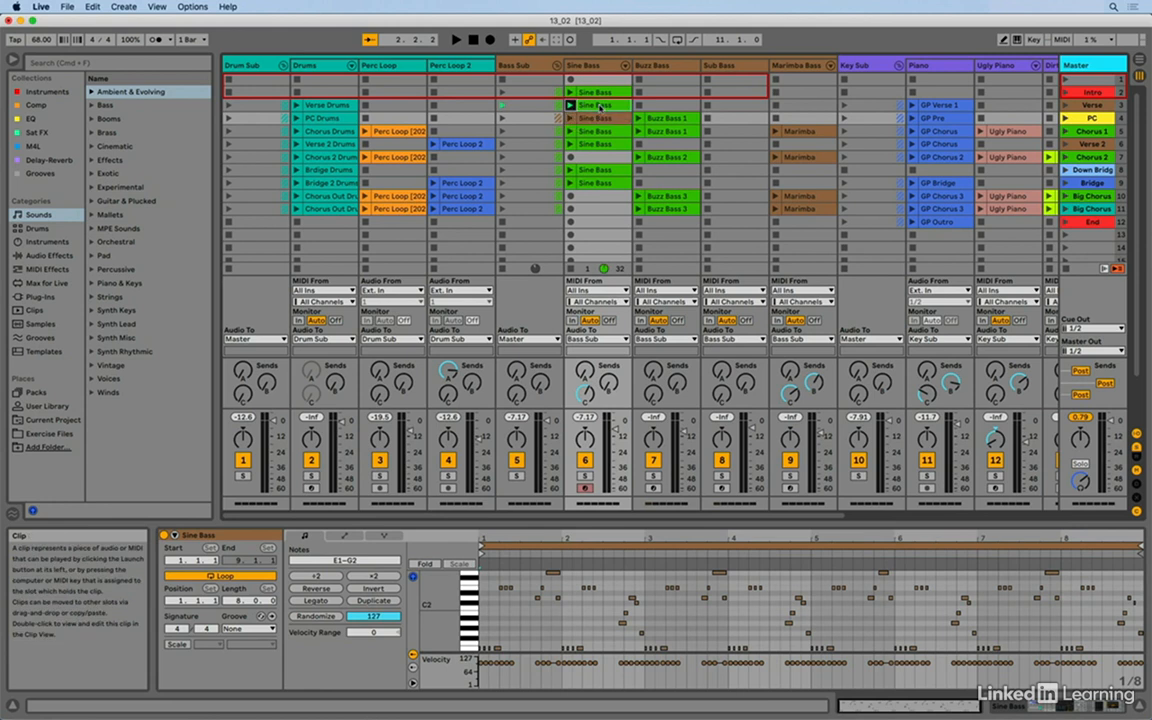
- Compare the original Verse clip with the imported clip in the PC scene, and delete the imported one
click(598, 106)
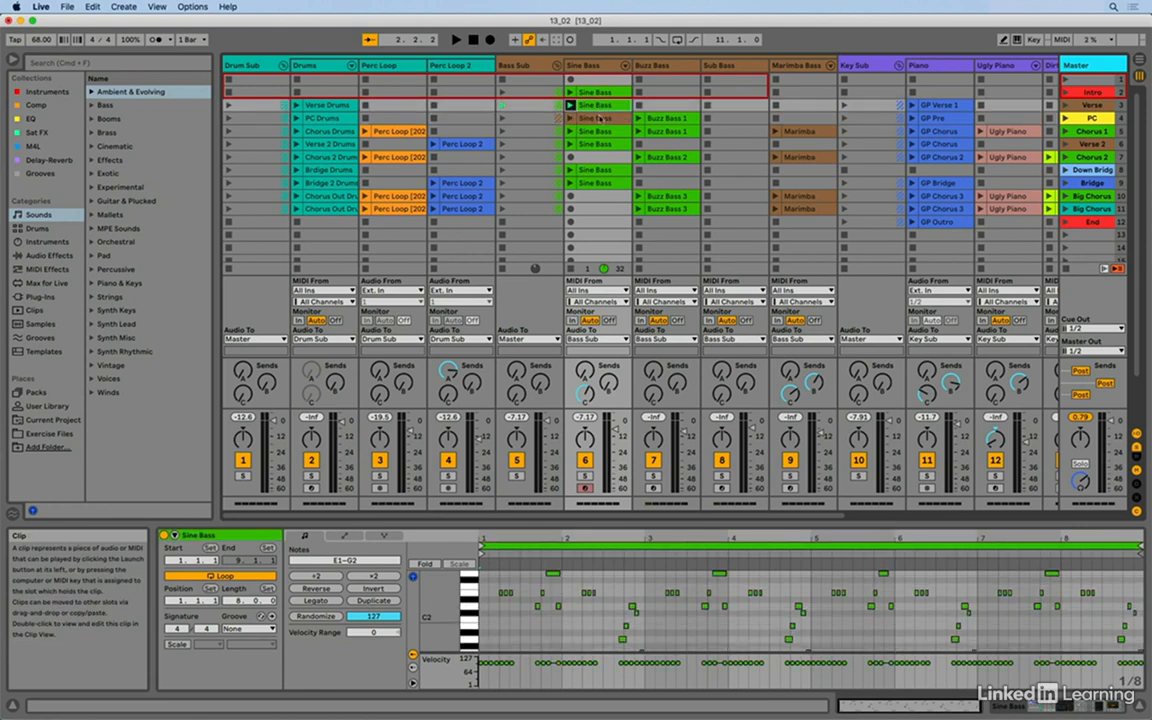
click(600, 120)
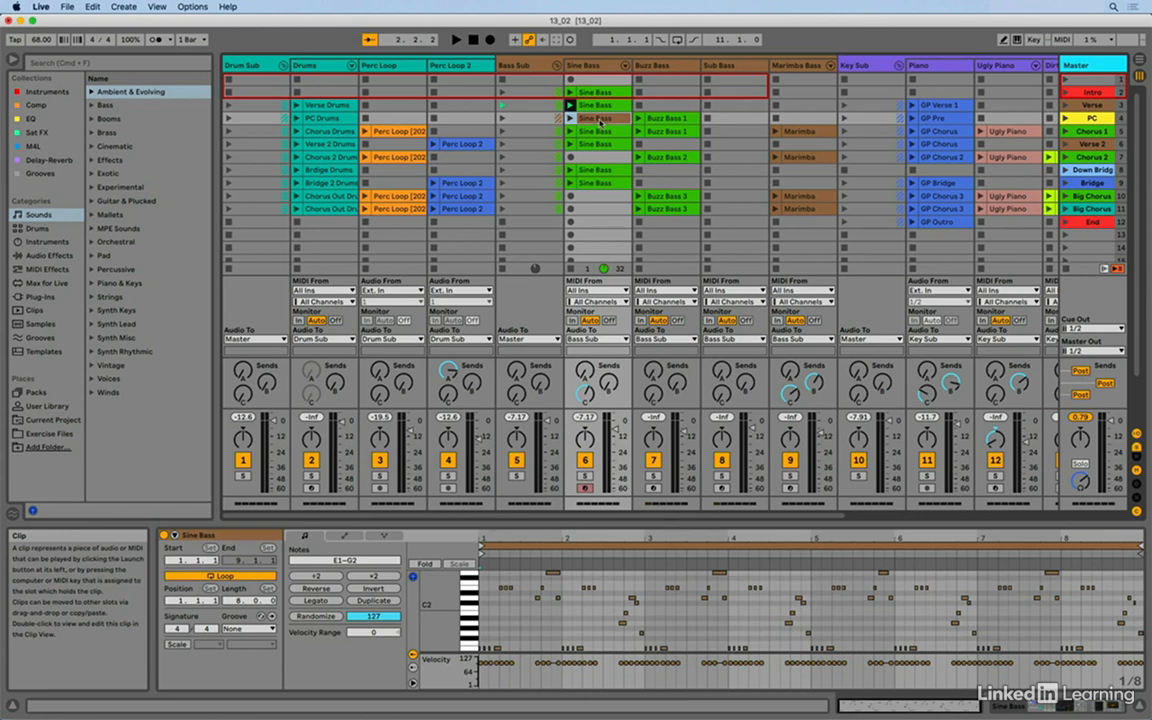
key(Delete)
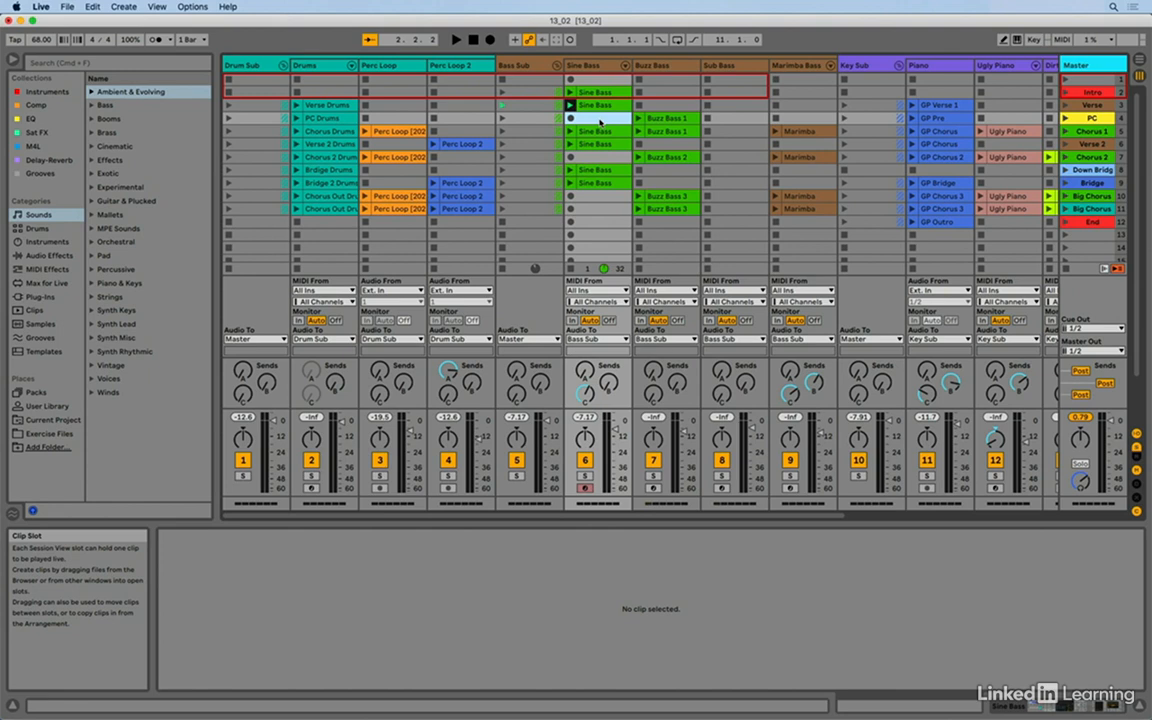
- Launch the Verse scene's Sine Bass clip and choose Sine Bass as the rendered track in the audio export settings
click(594, 106)
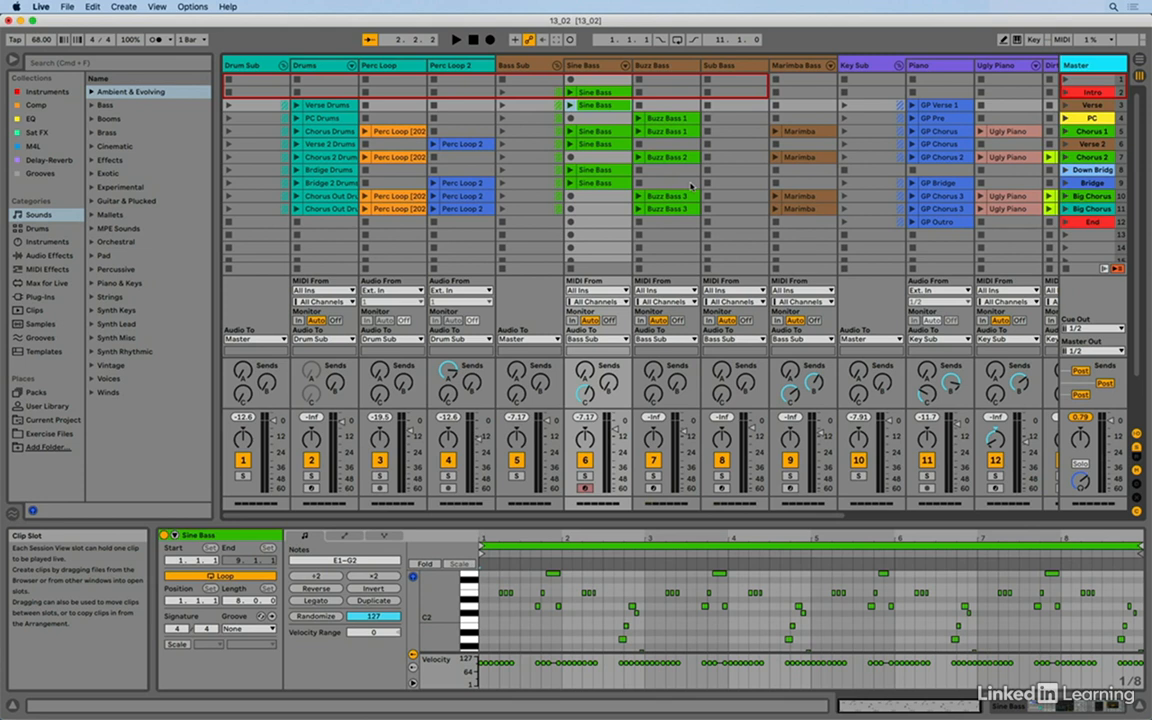
click(569, 105)
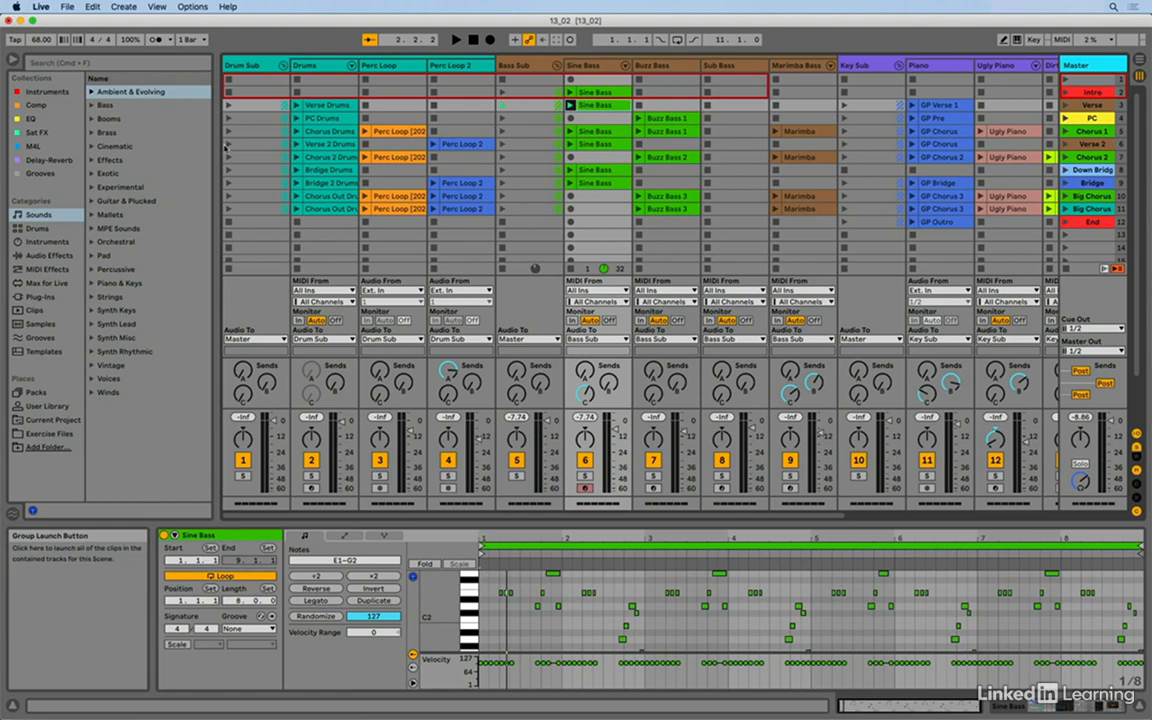
click(70, 9)
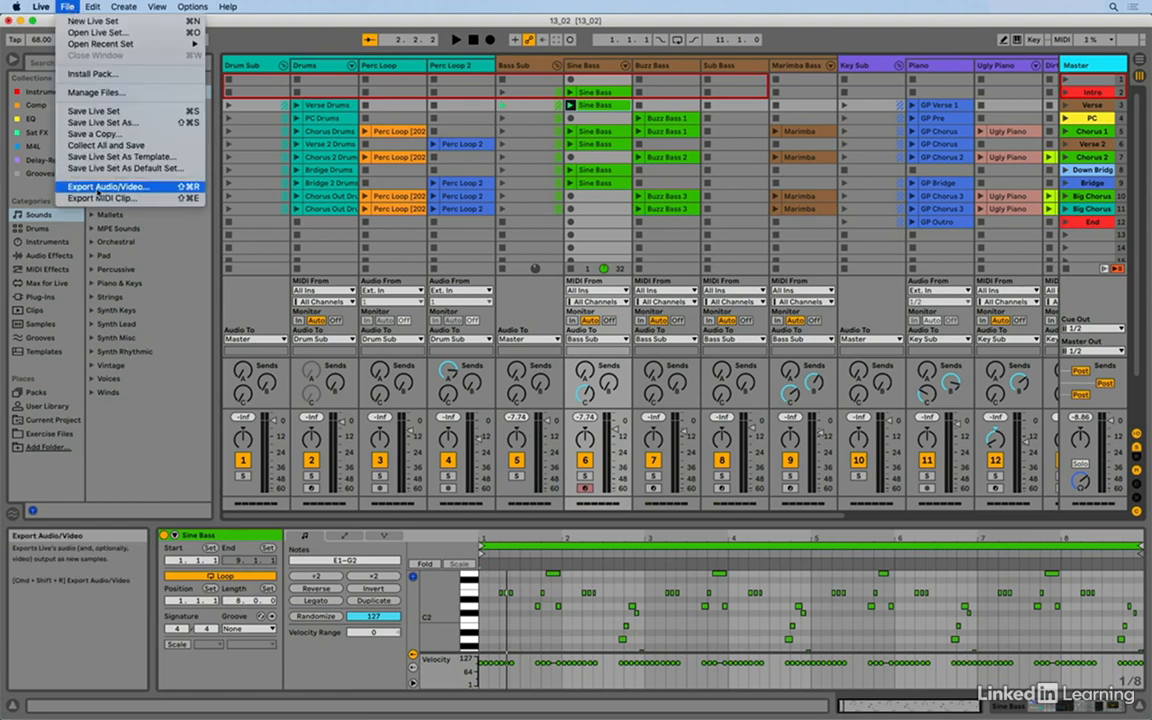
click(100, 187)
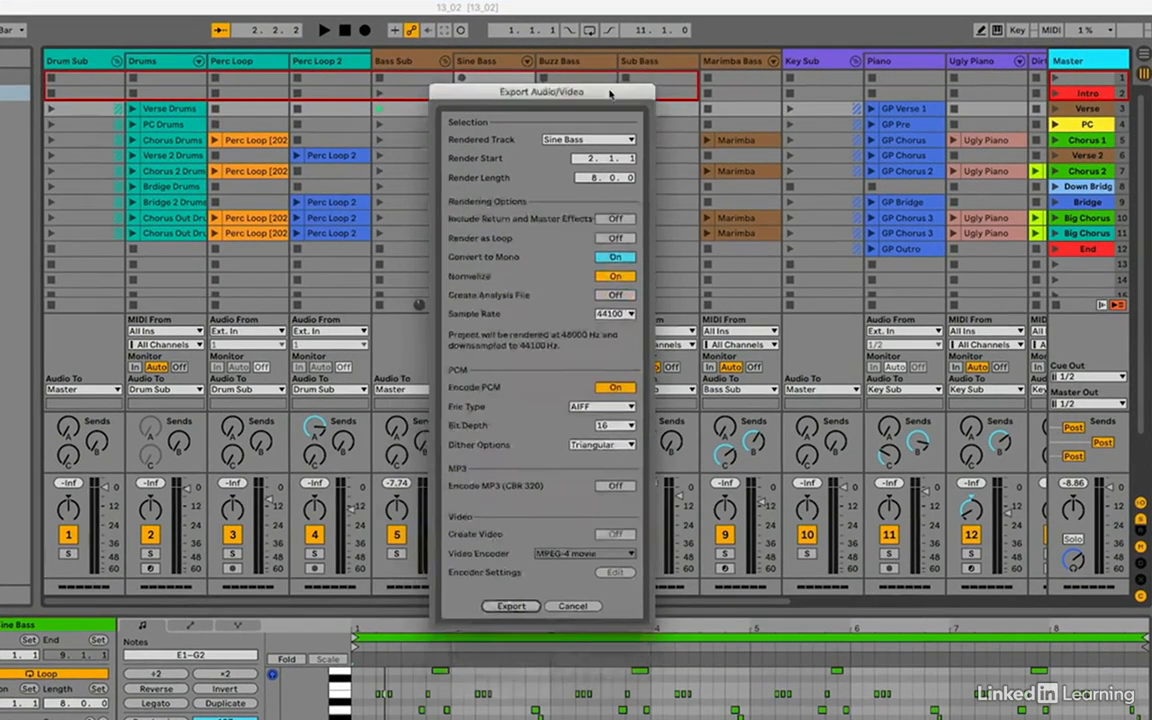
drag(610, 93, 353, 100)
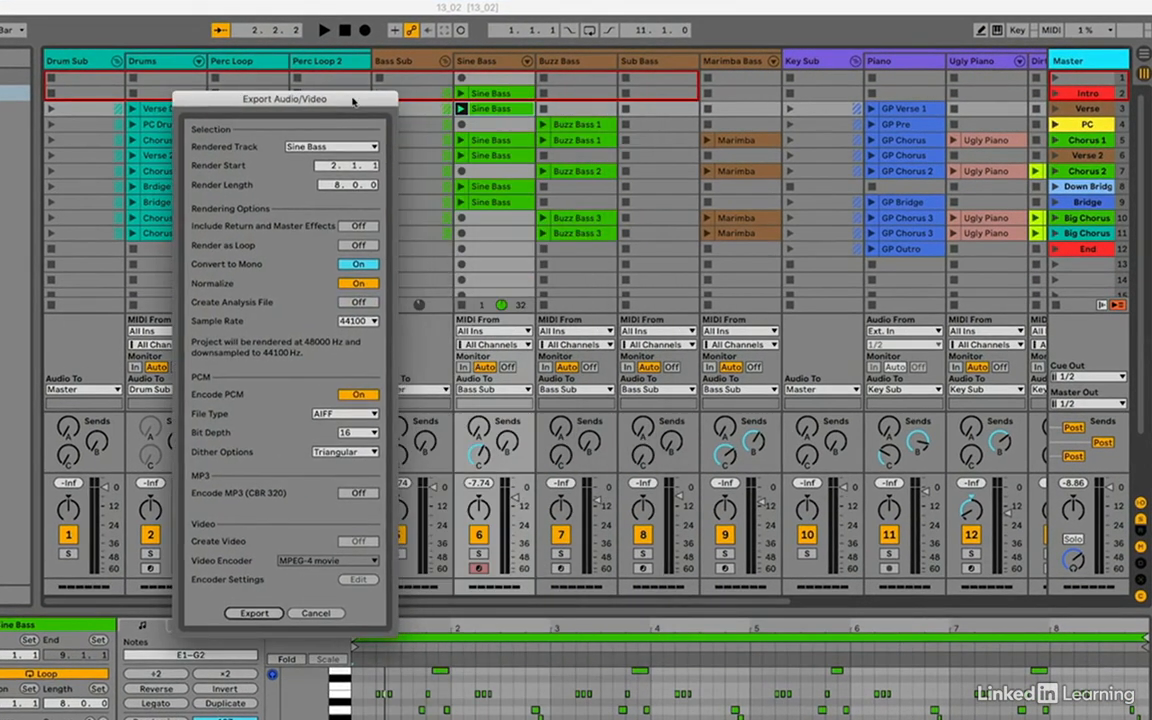
click(318, 146)
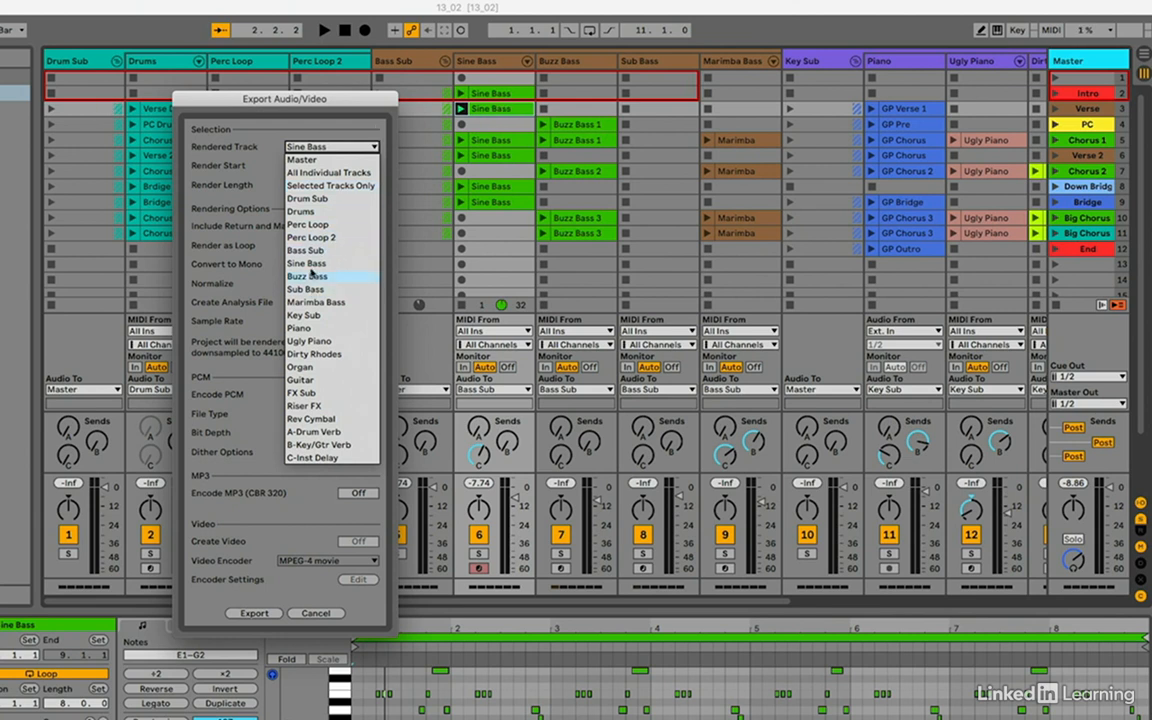
click(308, 265)
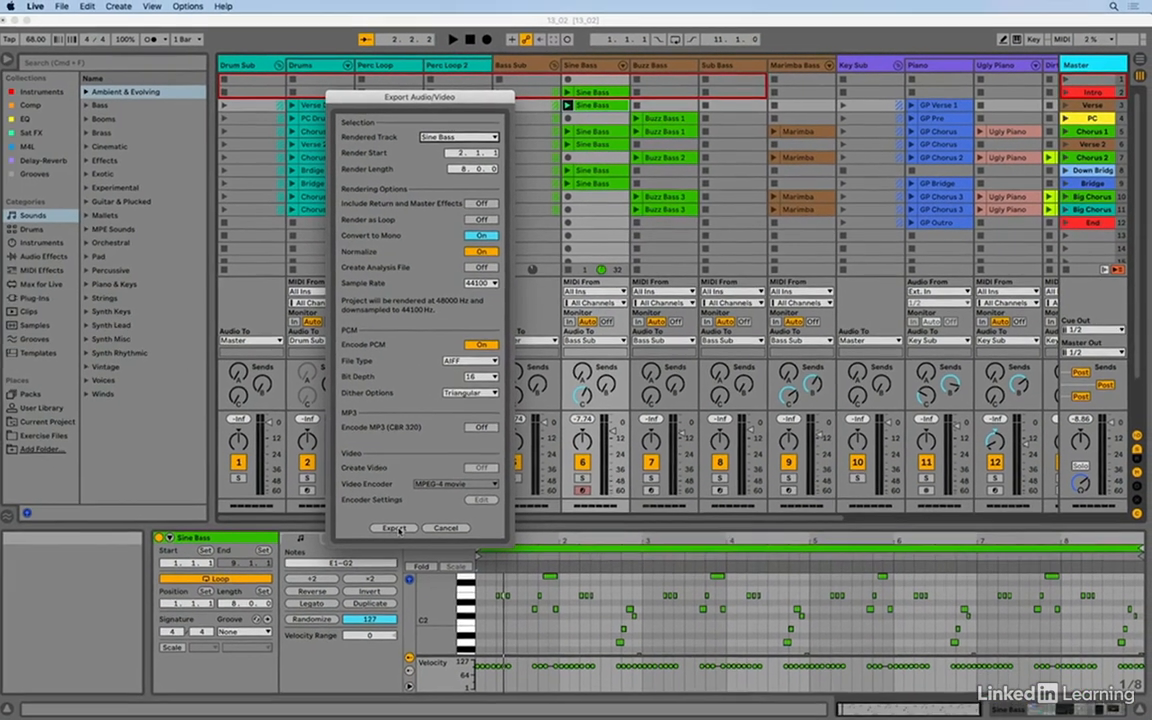
- Export the audio to the Desktop as Sine Bass Verse and check the file in Finder before returning to Live
click(398, 529)
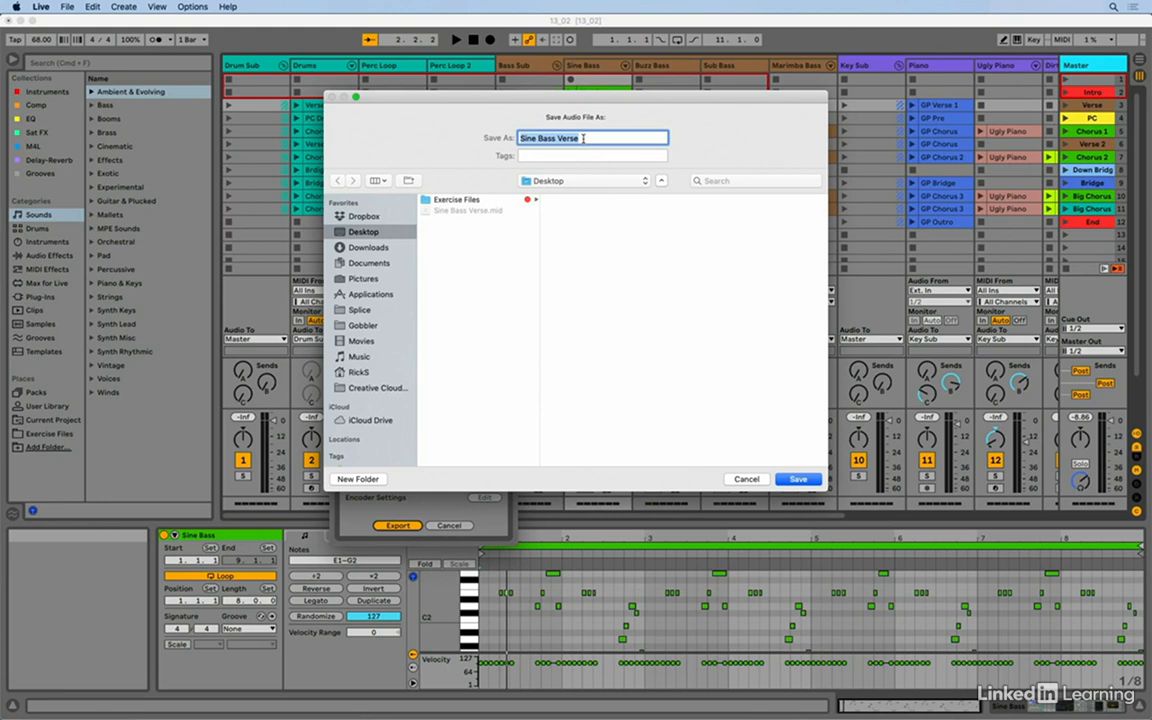
click(799, 480)
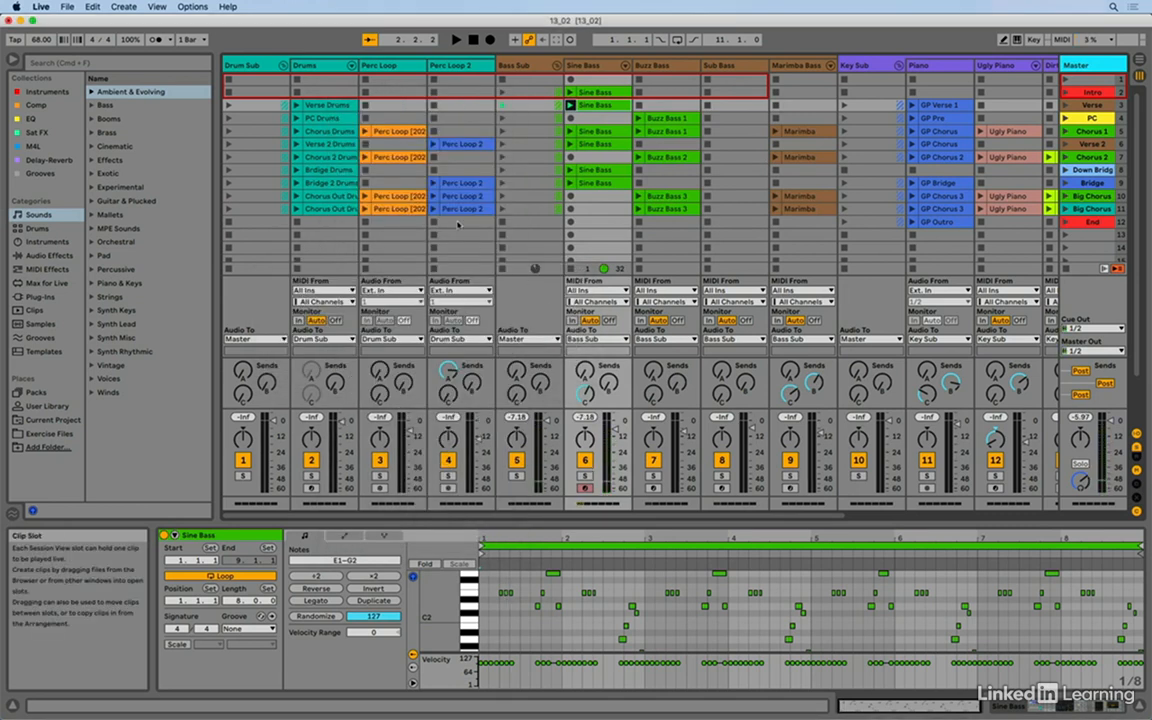
key(super+Tab)
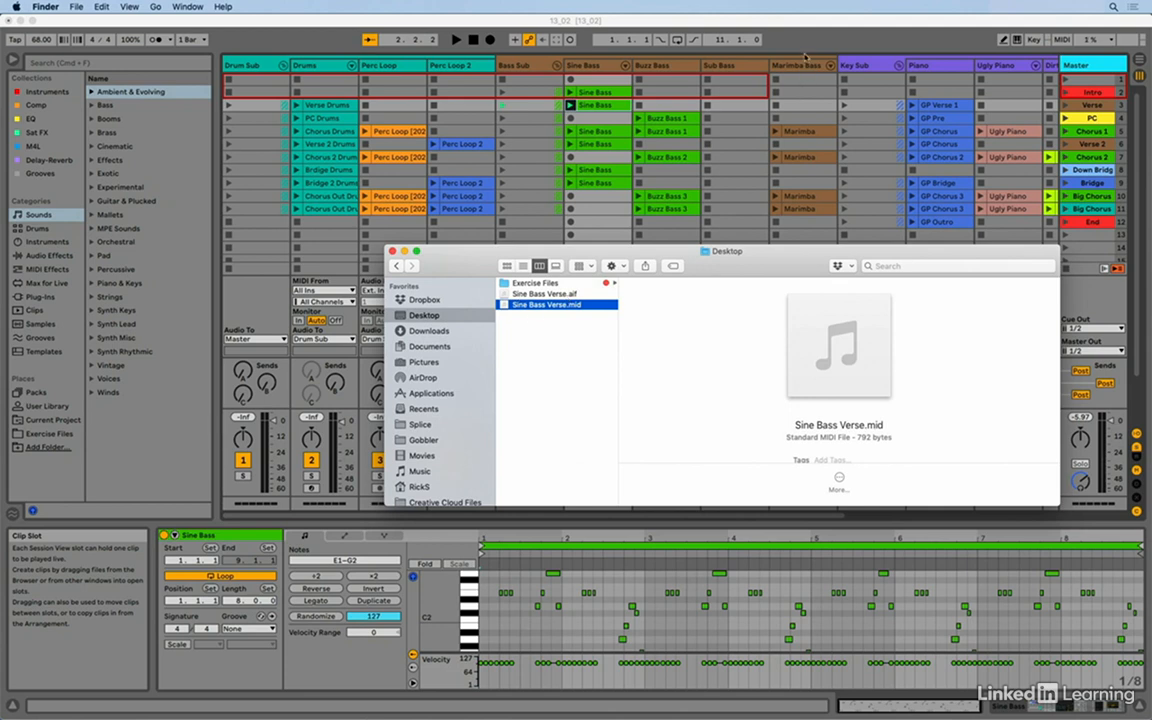
click(727, 41)
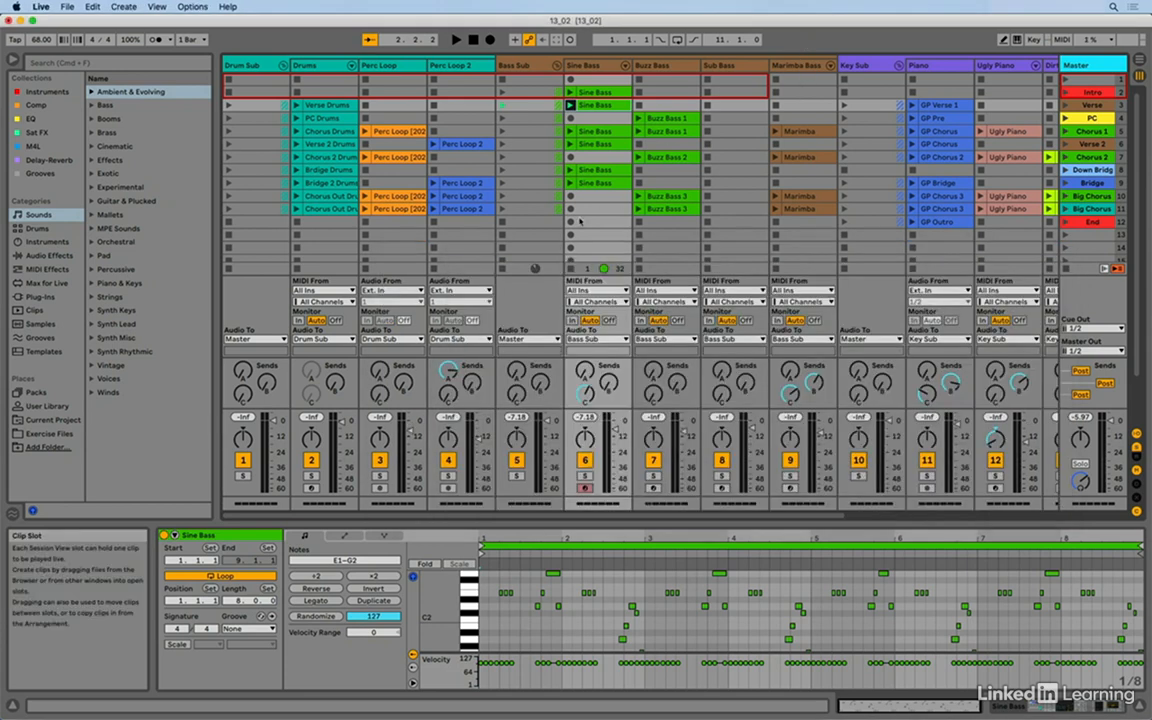
- Launch the Bridge scene and choose Master as the rendered track in the audio export settings
click(1066, 184)
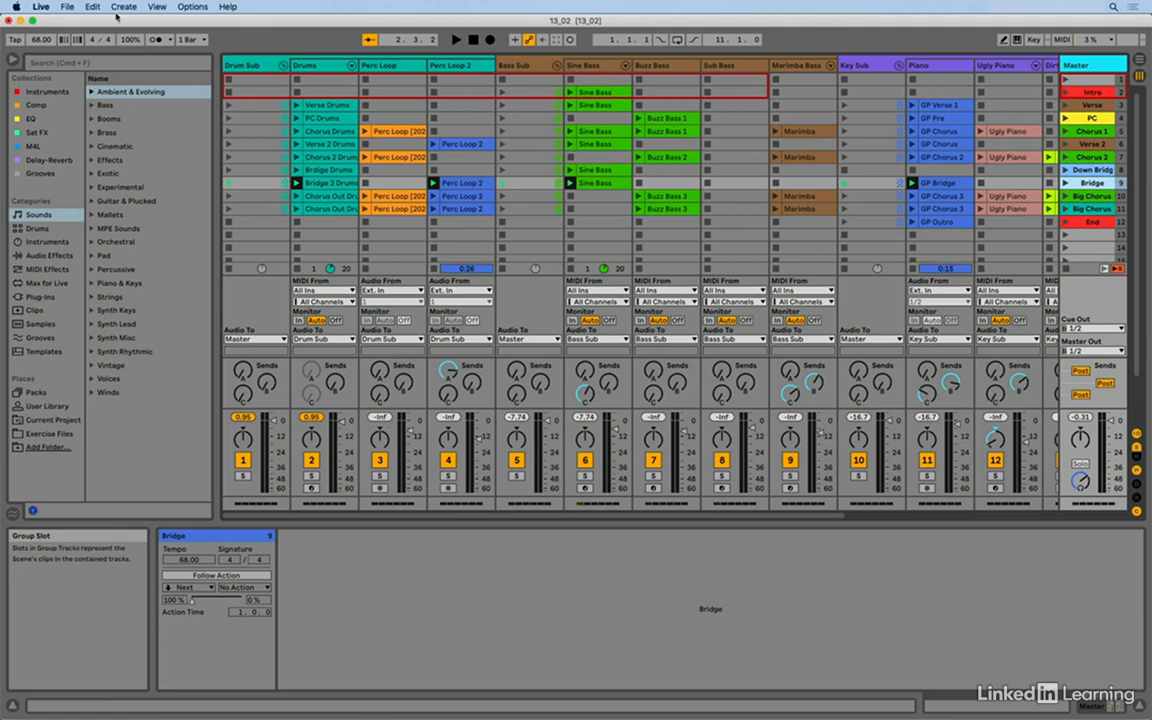
click(66, 7)
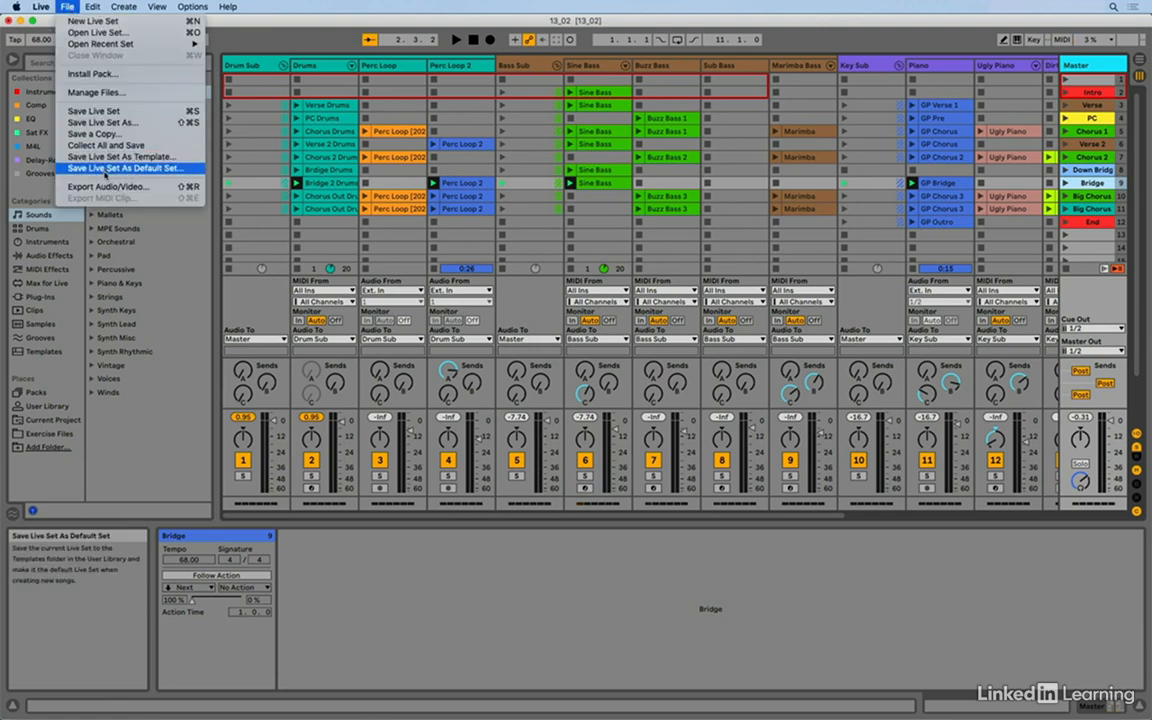
click(116, 188)
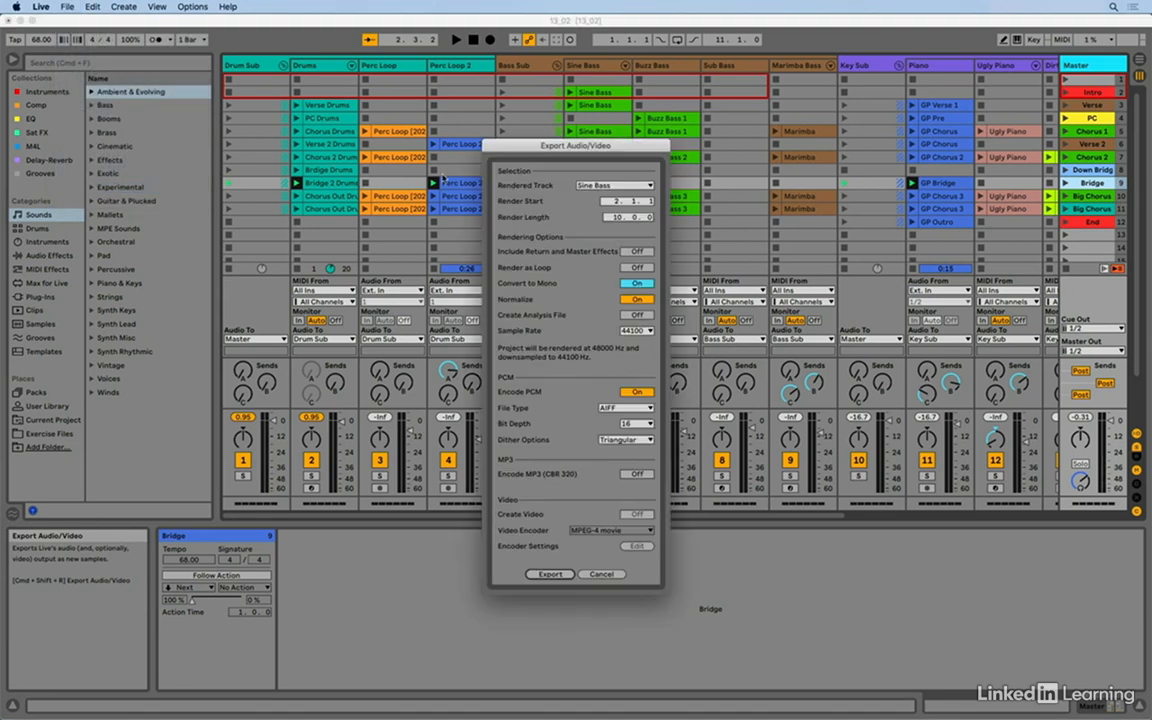
click(627, 186)
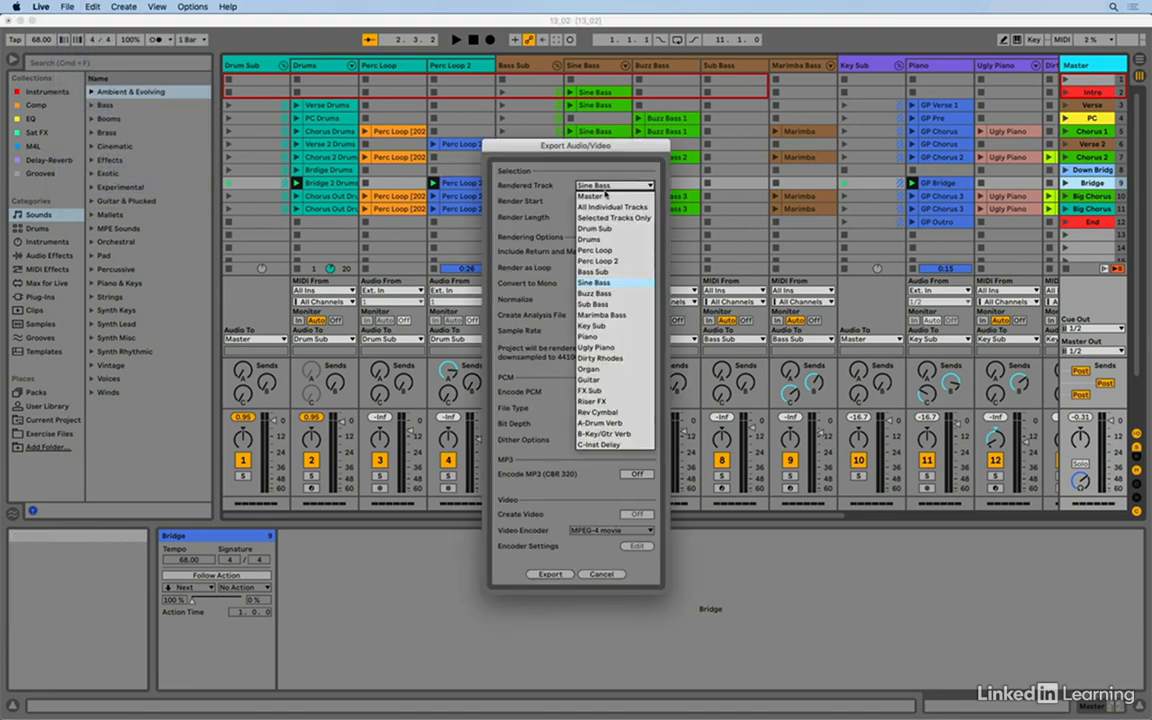
click(594, 197)
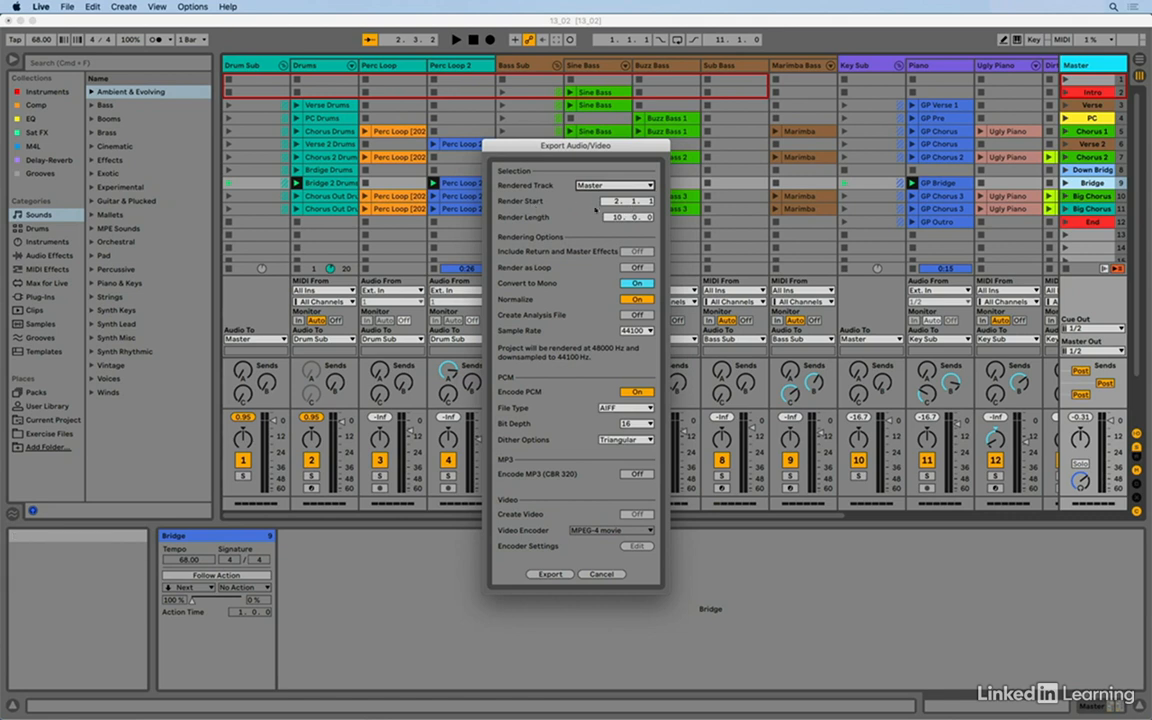
- Set the render length to 5.0.0, turn off Convert to Mono and enable MP3 encoding for the export
scroll(614, 201, up, 1)
key(Tab)
key(Tab)
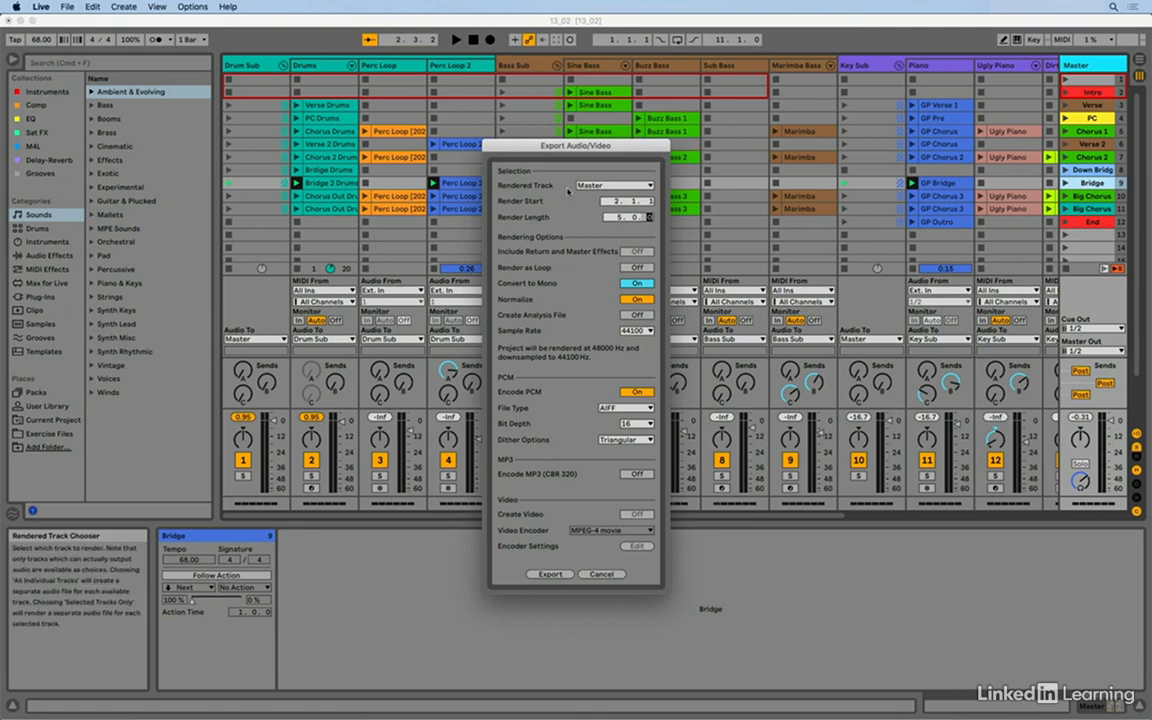
click(636, 284)
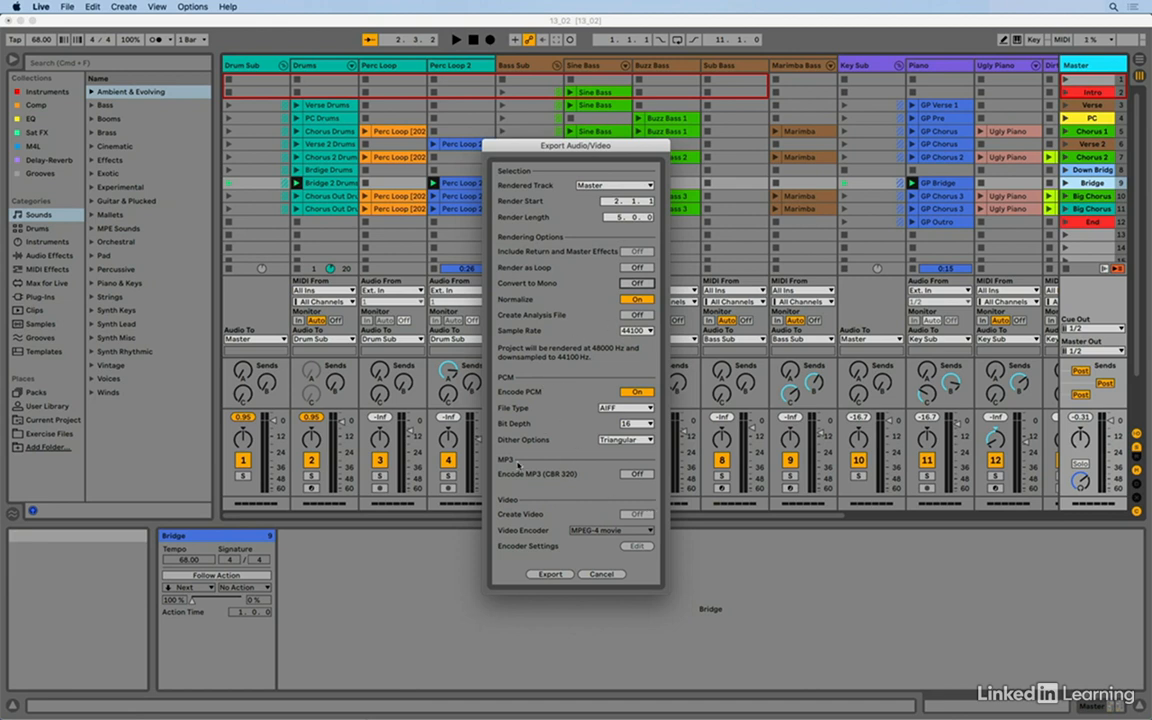
click(637, 474)
- Export the scene to the Desktop as Bridge Scene, check the files in Finder and return to Live
click(549, 574)
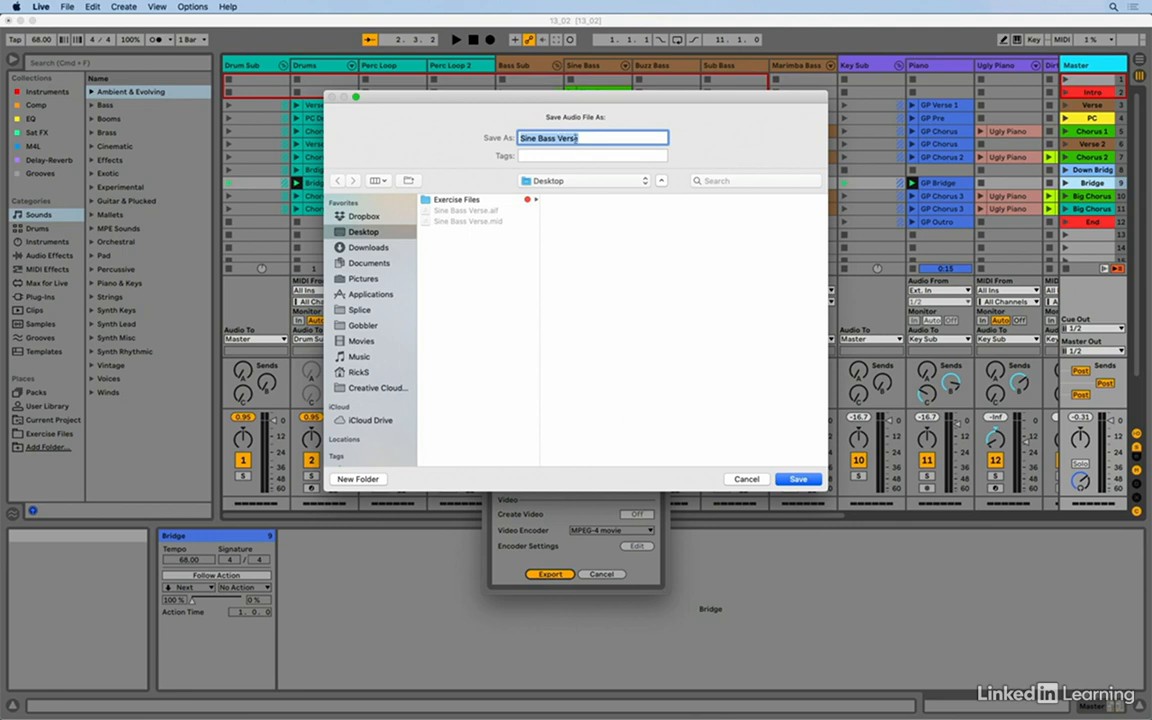
text(Bridge Scene)
click(797, 479)
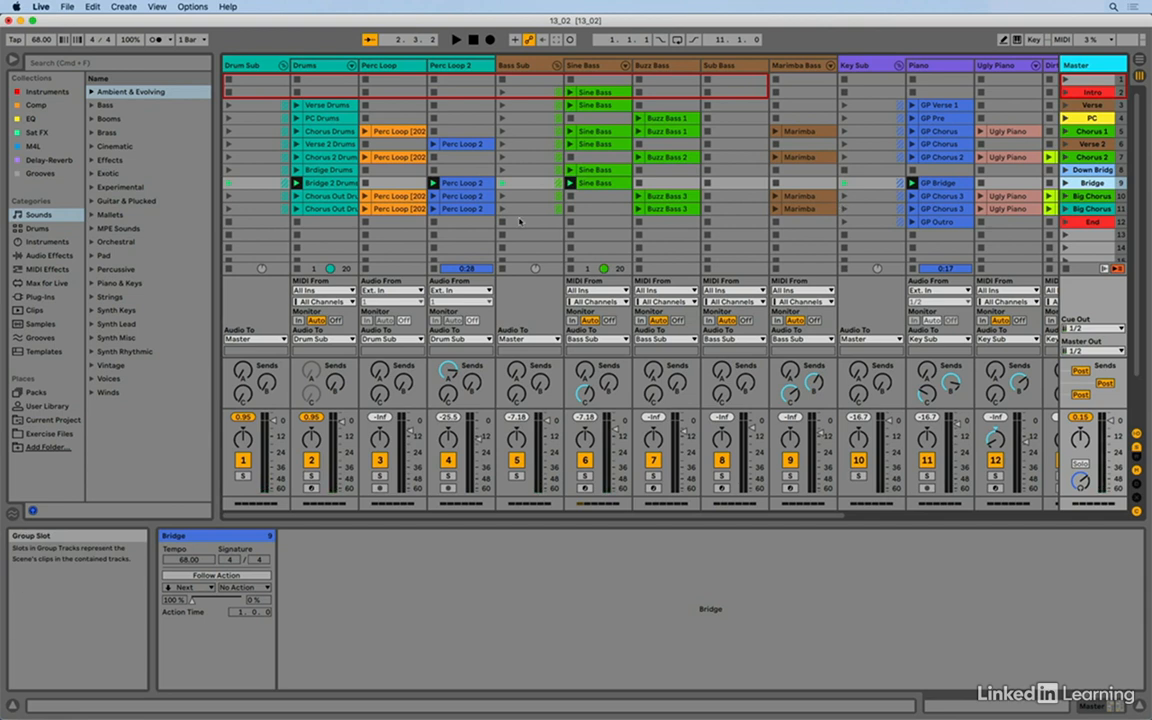
key(super+Tab)
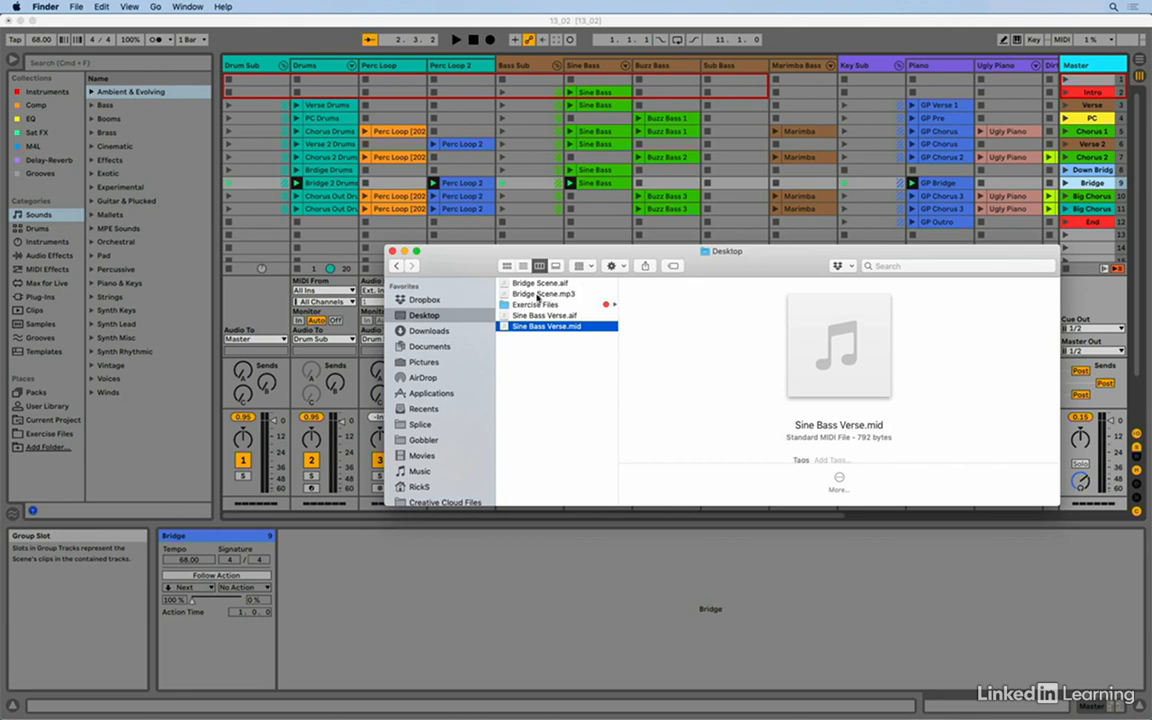
key(super+Tab)
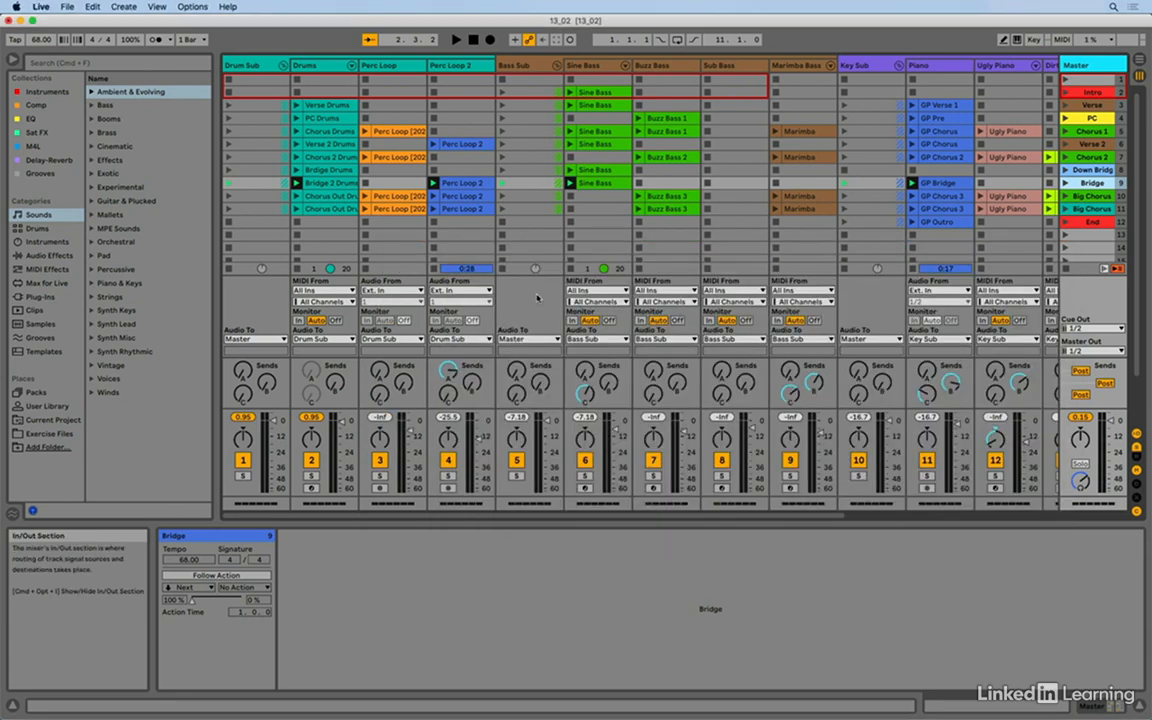